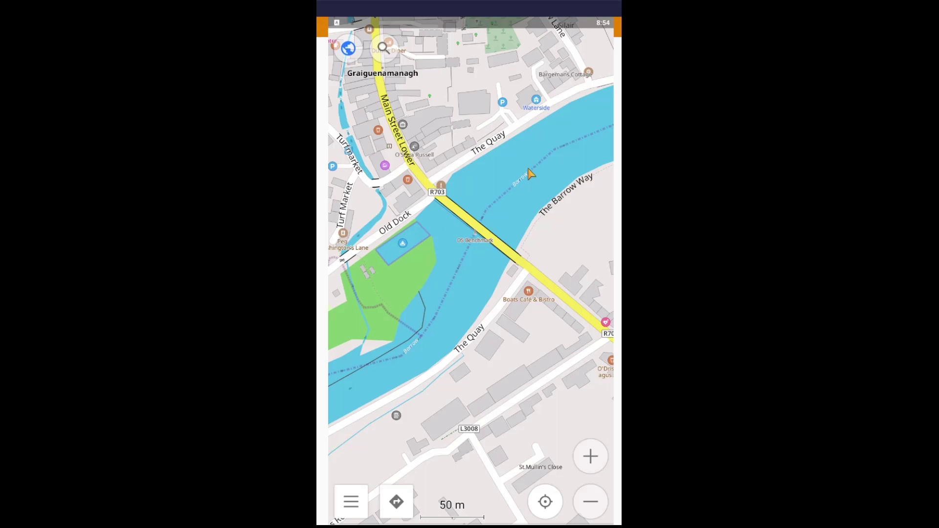
# - Change the map style to Nautical under Configure map's Map rendering settings
pyautogui.moveTo(516, 174); pyautogui.dragTo(514, 187)
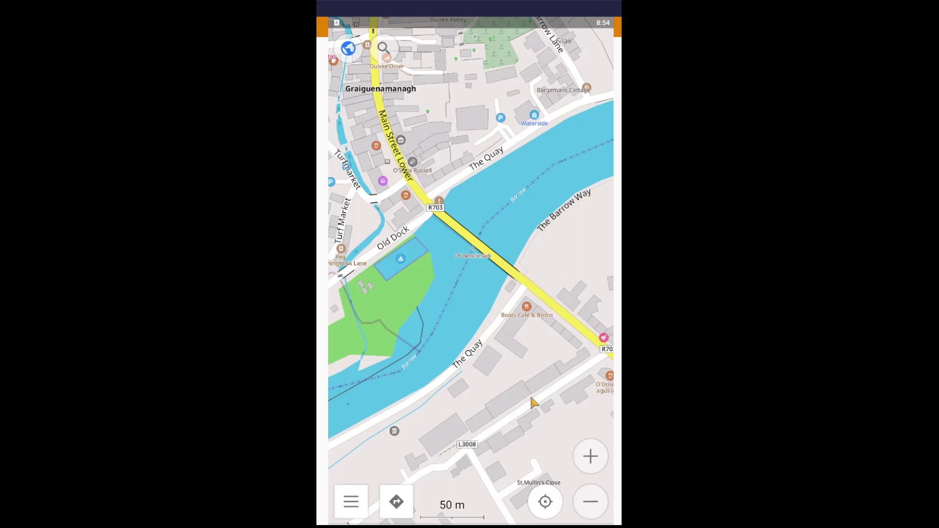
pyautogui.click(353, 505)
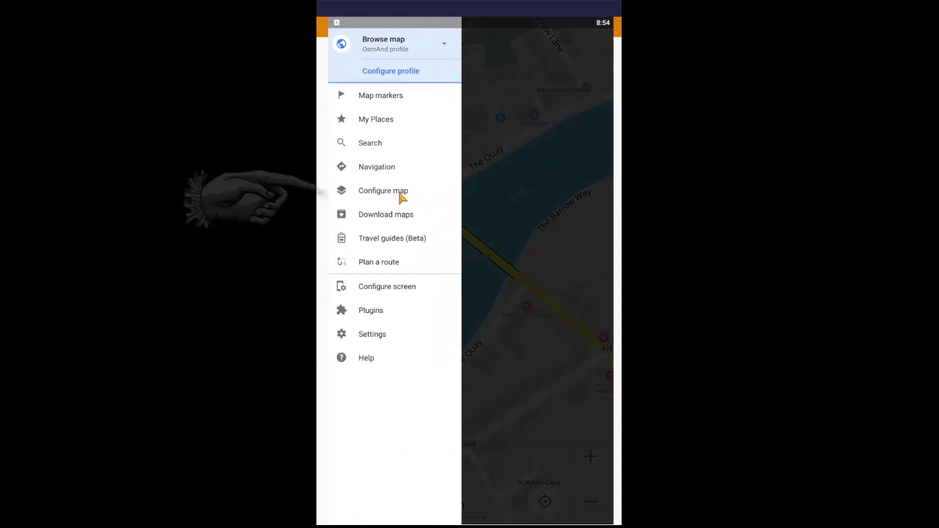
pyautogui.click(399, 192)
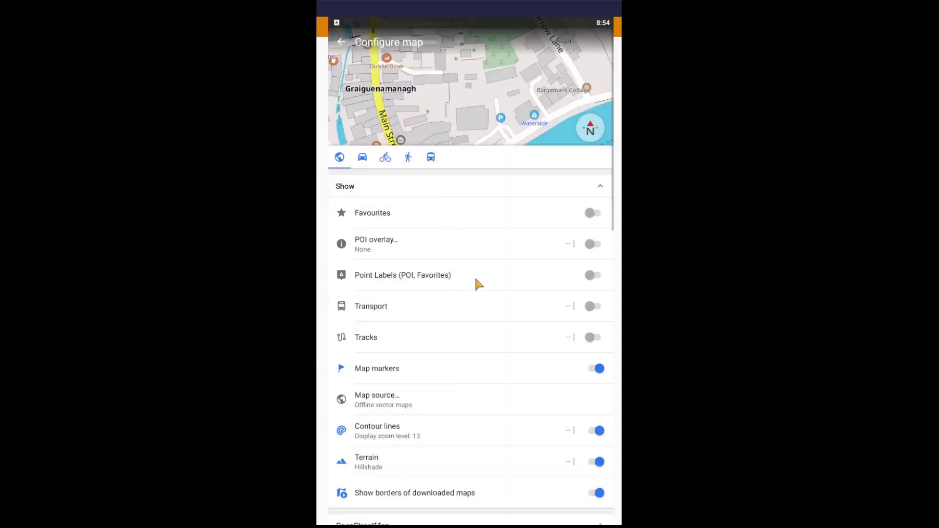
pyautogui.scroll(-15, 476, 280)
pyautogui.scroll(-3, 478, 283)
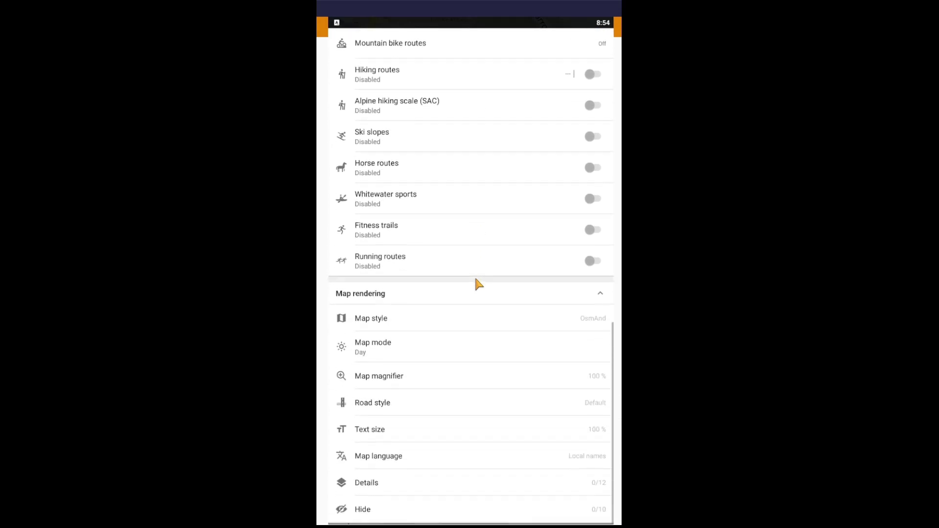
pyautogui.click(383, 326)
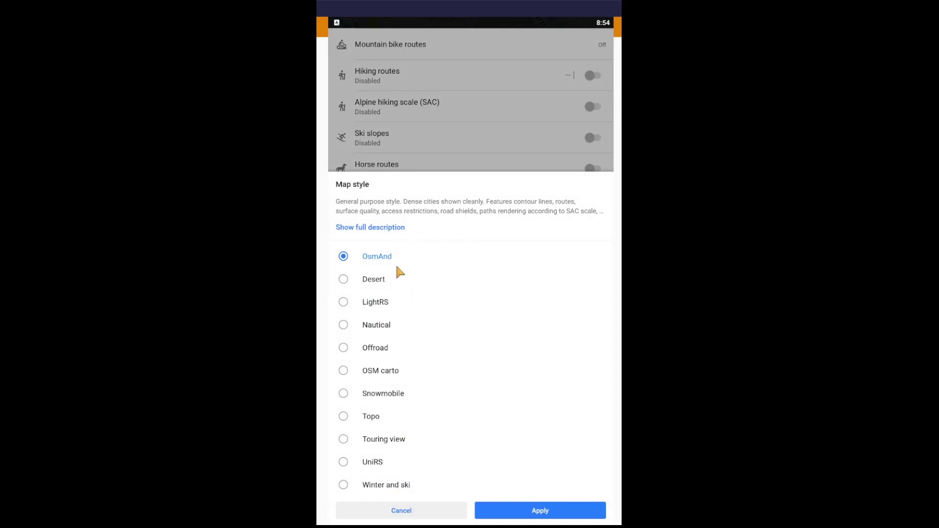
pyautogui.click(345, 326)
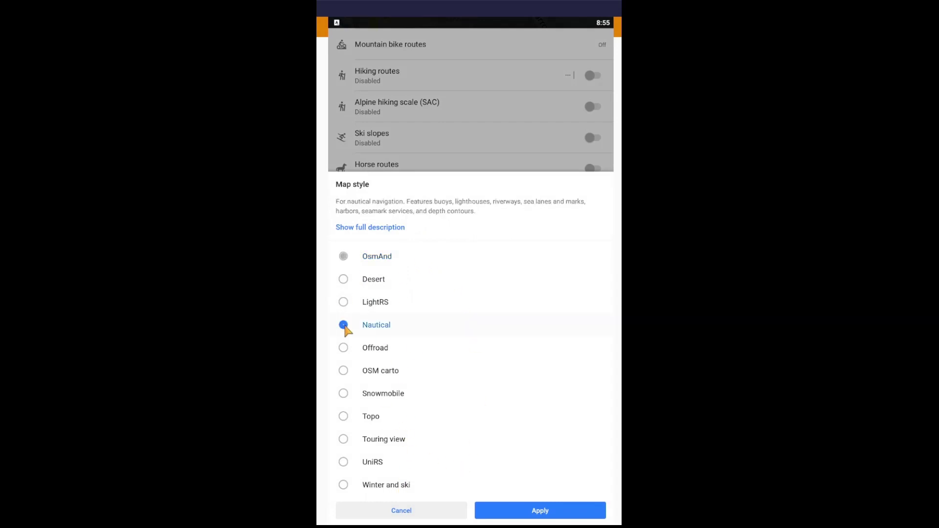
pyautogui.click(543, 511)
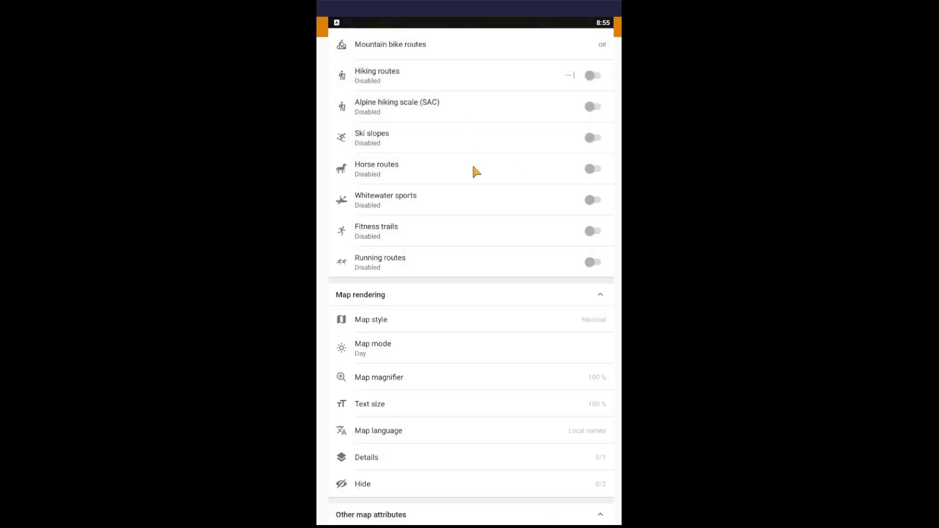
pyautogui.scroll(3, 474, 177)
pyautogui.scroll(10, 470, 191)
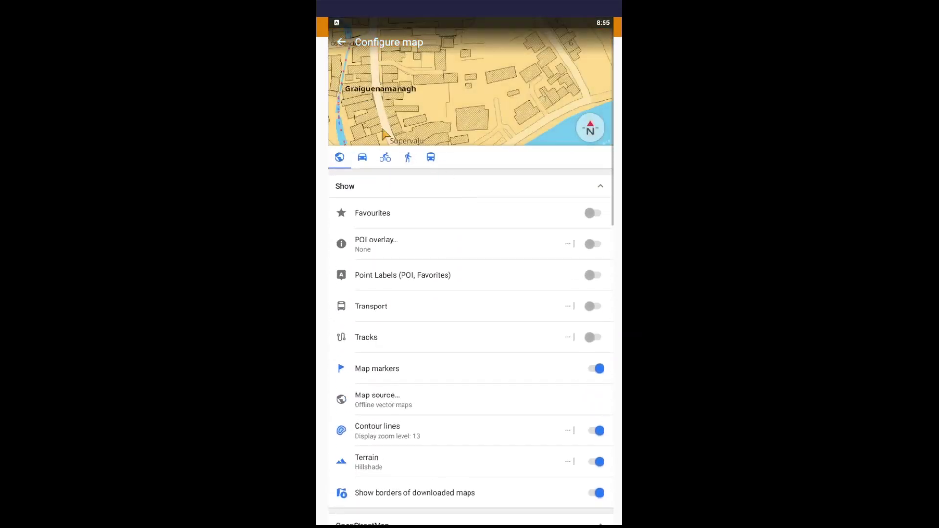
# - Return to the map and pan along the river back to Graiguenamanagh town
pyautogui.click(341, 42)
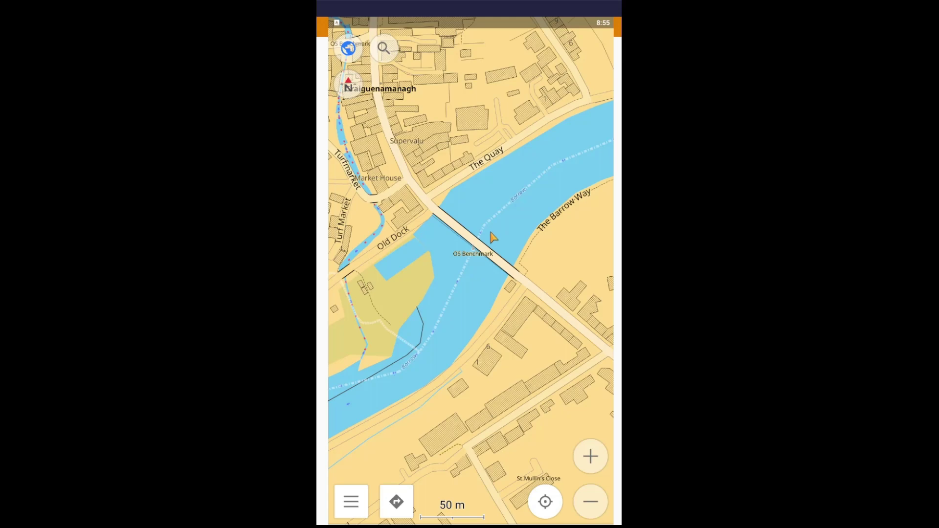
pyautogui.scroll(-2, 493, 237)
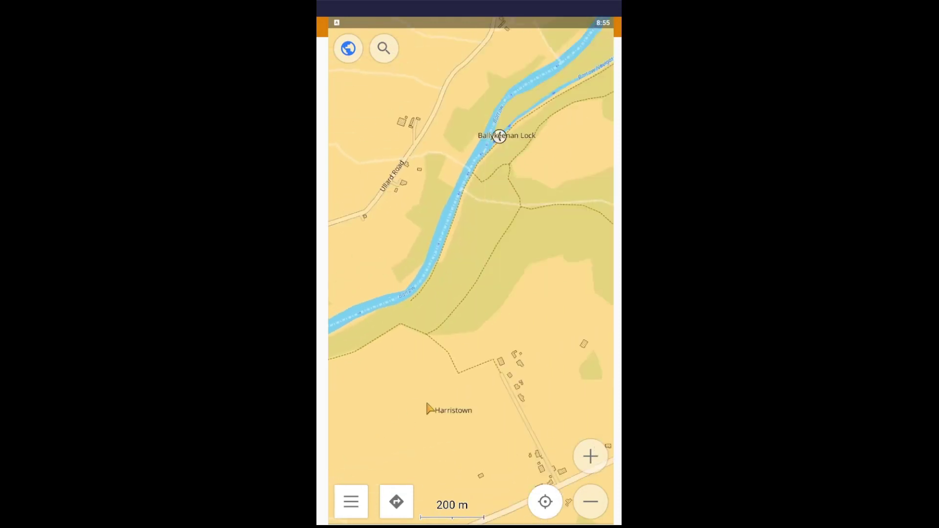
pyautogui.moveTo(410, 423); pyautogui.dragTo(545, 306)
pyautogui.moveTo(448, 275); pyautogui.dragTo(520, 218)
pyautogui.moveTo(391, 348); pyautogui.dragTo(505, 288)
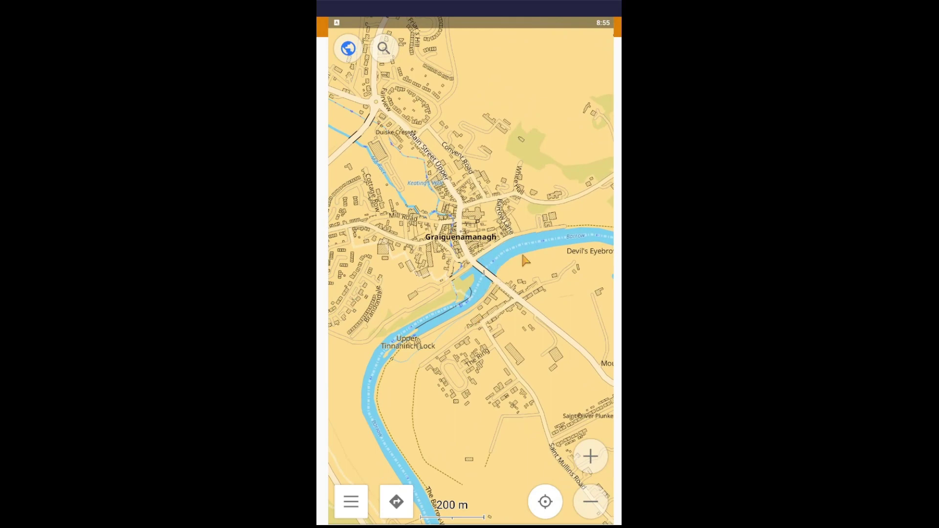
# - Zoom in on the Scout Group and Rowing Club to inspect the riverside slipway
pyautogui.scroll(2, 511, 273)
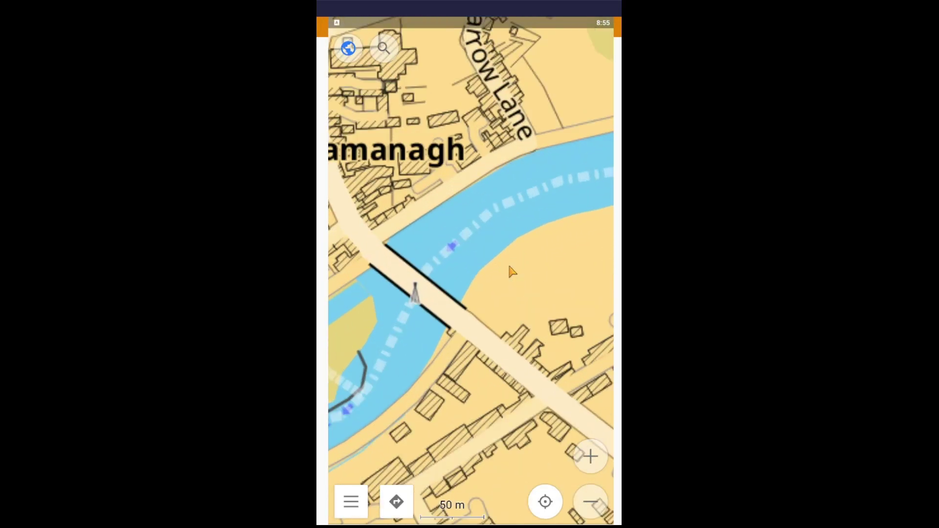
pyautogui.moveTo(562, 163); pyautogui.dragTo(434, 305)
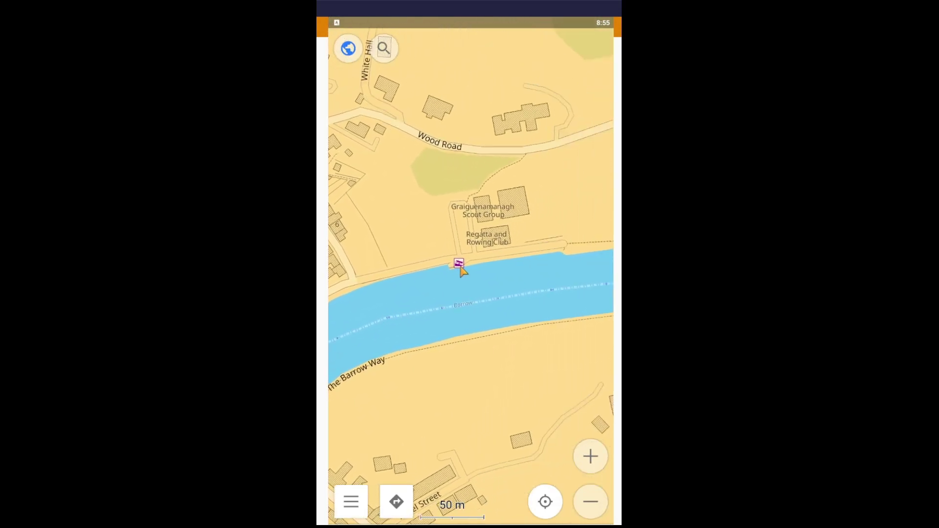
pyautogui.scroll(2, 458, 265)
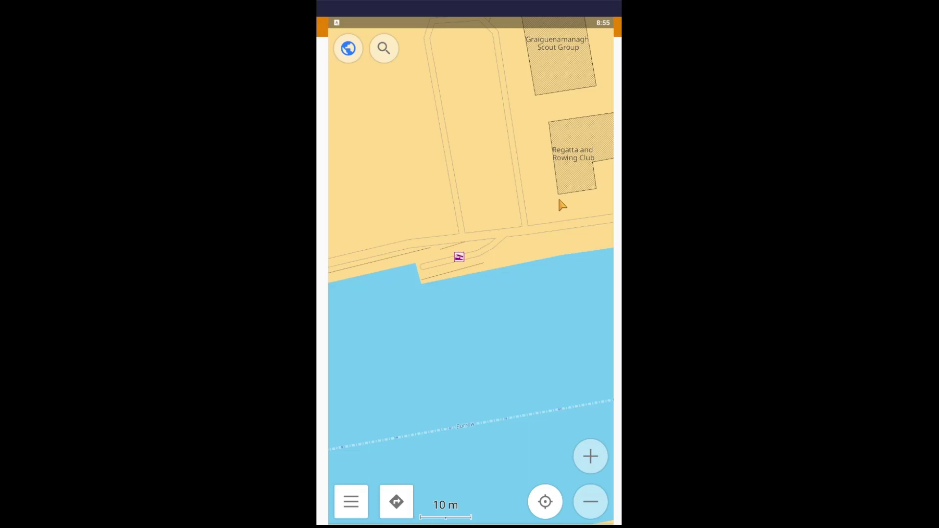
pyautogui.scroll(-2, 561, 204)
pyautogui.moveTo(487, 238); pyautogui.dragTo(524, 225)
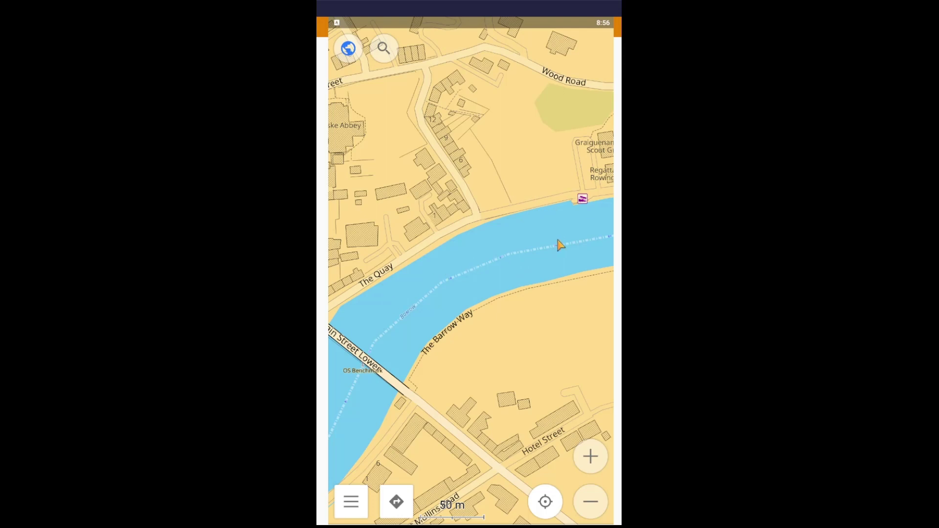
pyautogui.scroll(-1, 492, 278)
pyautogui.scroll(-1, 492, 278)
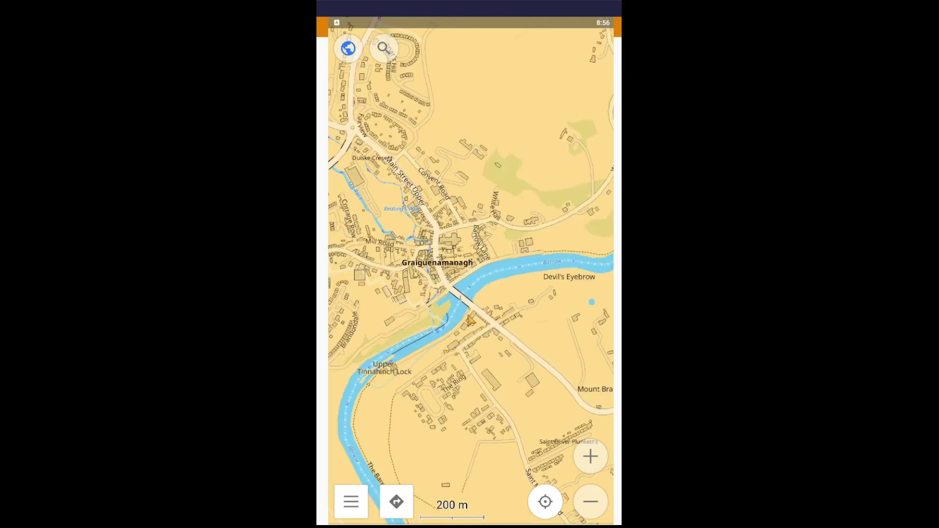
pyautogui.scroll(2, 490, 298)
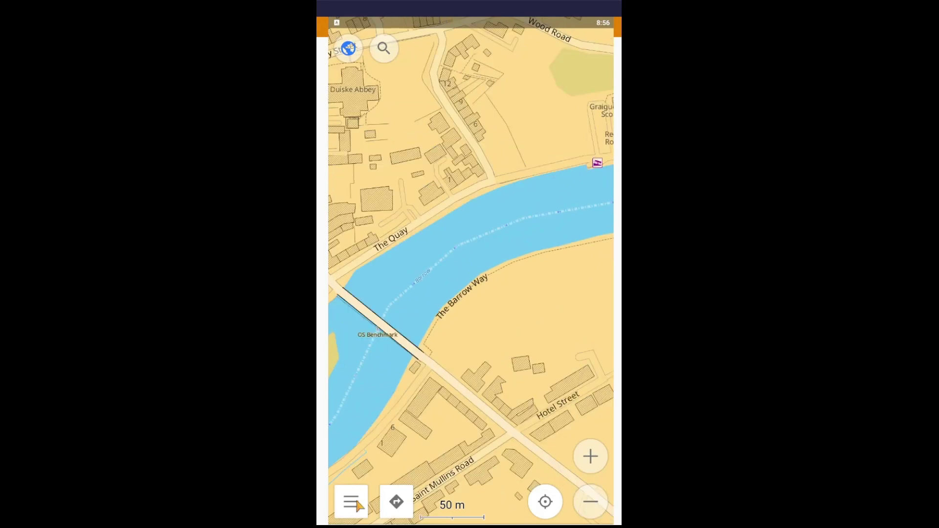
# - Turn on the Nautical POI overlay in Configure map and return to the map
pyautogui.click(351, 503)
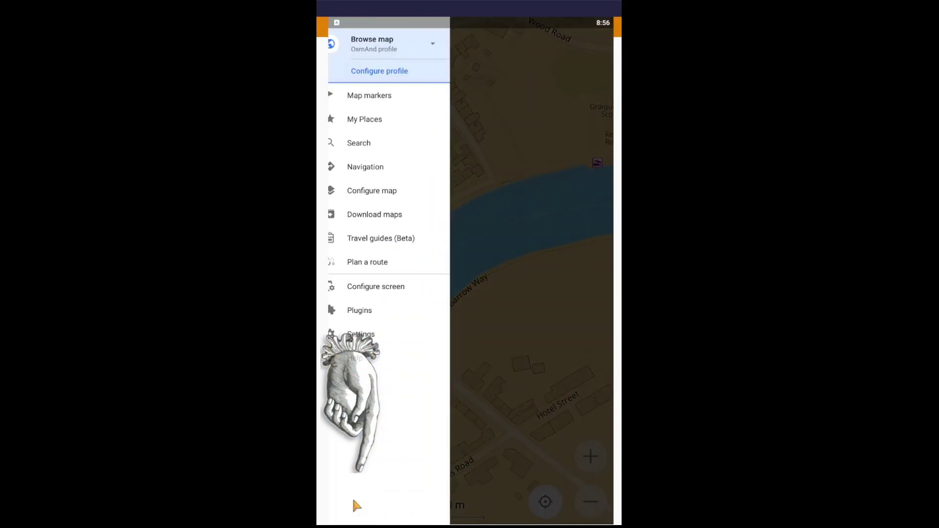
pyautogui.click(405, 192)
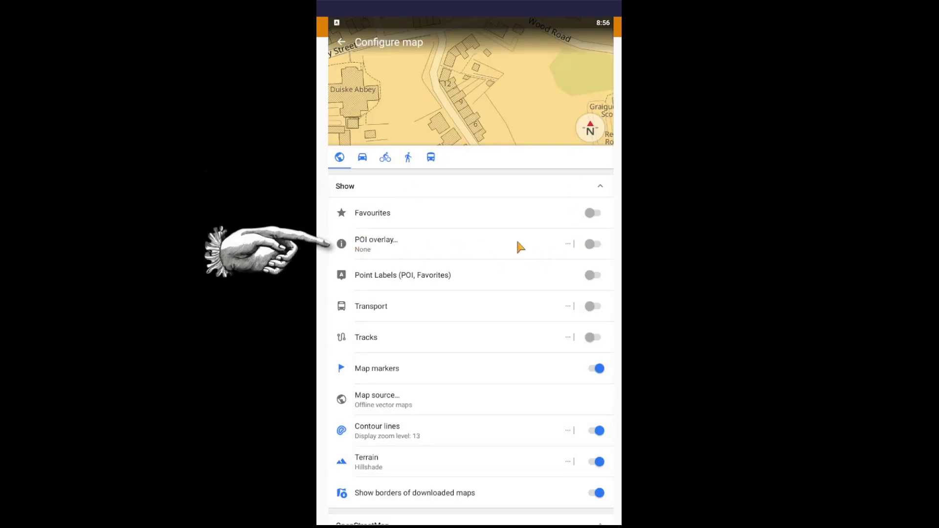
pyautogui.click(542, 249)
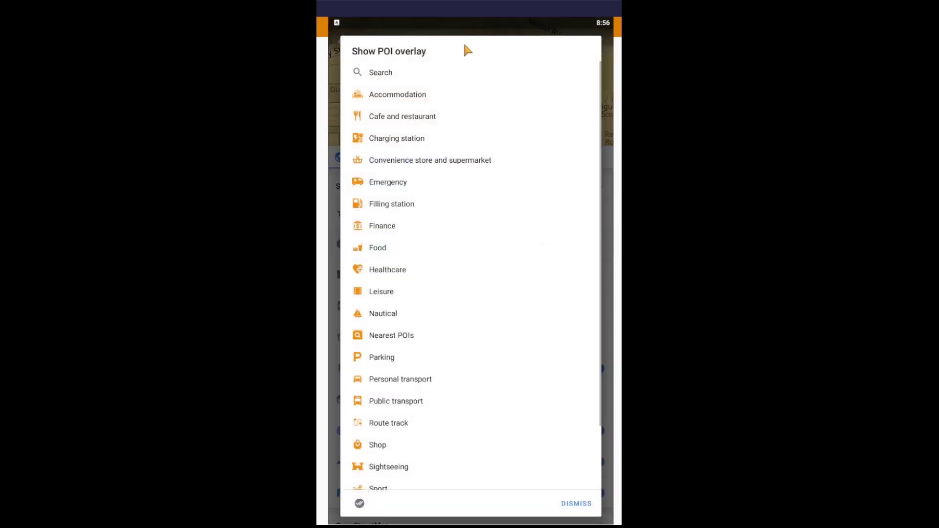
pyautogui.click(397, 319)
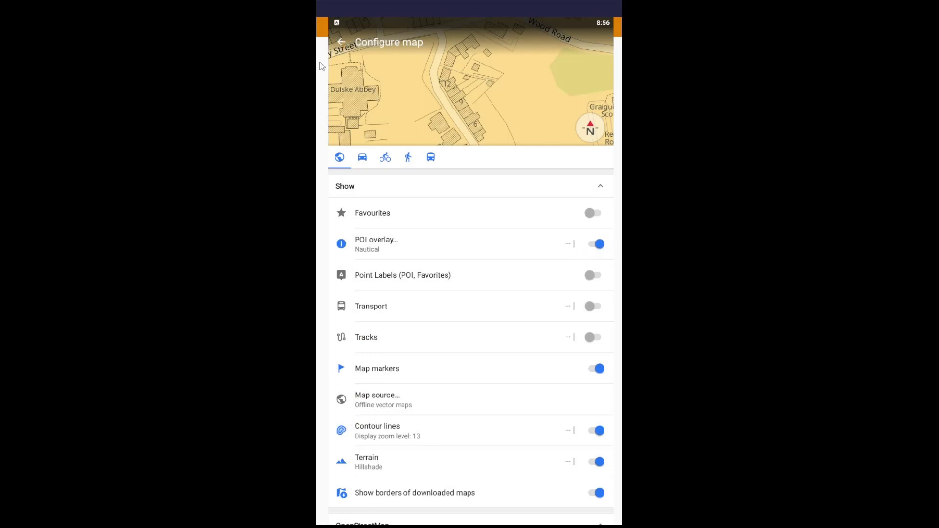
pyautogui.click(343, 44)
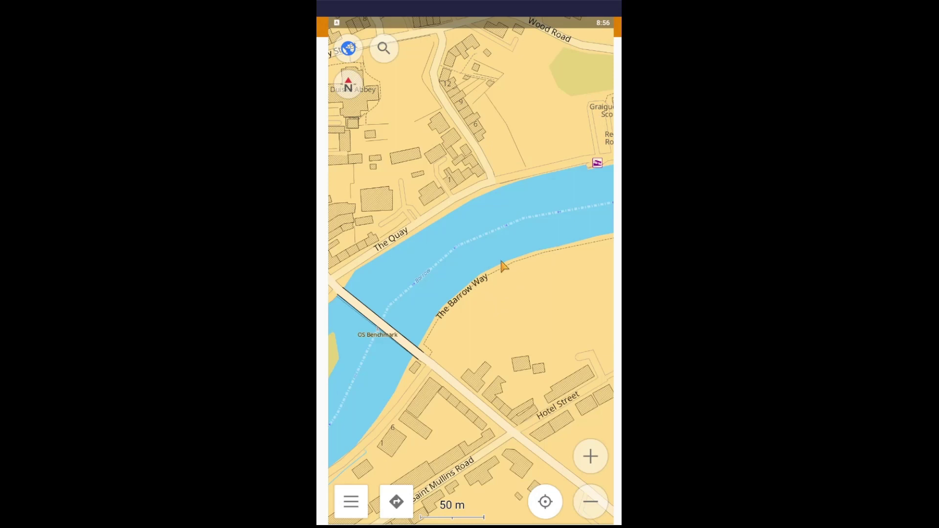
# - Zoom in around the slipway marker and the nearby lock and Lock Keepers House
pyautogui.moveTo(581, 203); pyautogui.dragTo(503, 275)
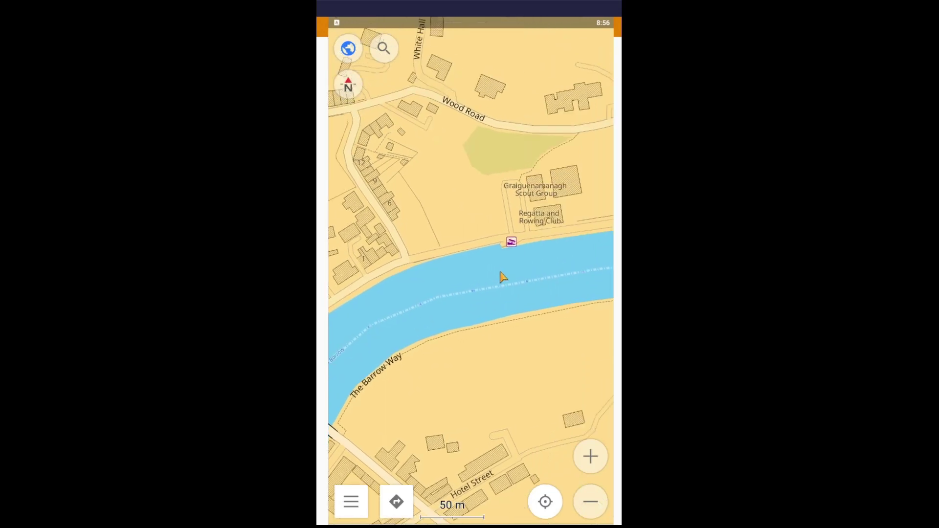
pyautogui.scroll(2, 512, 254)
pyautogui.scroll(-2, 516, 254)
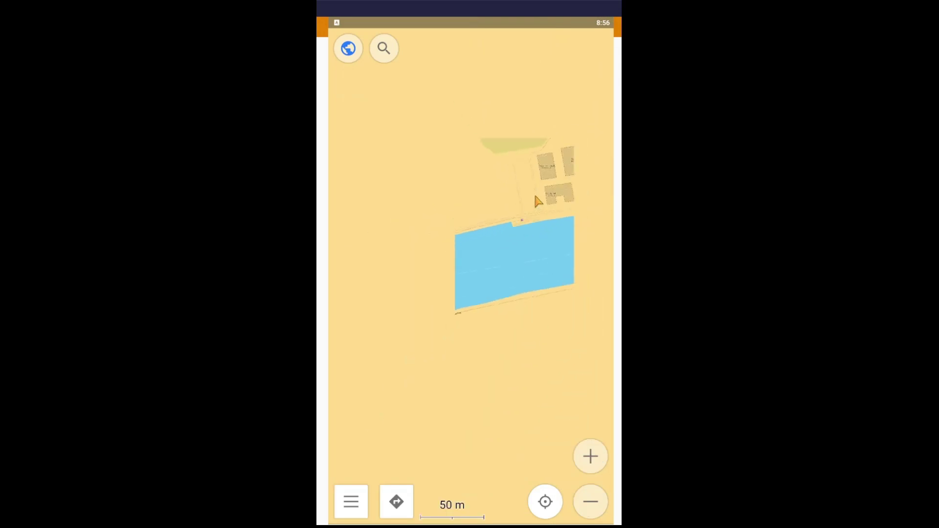
pyautogui.scroll(-2, 539, 201)
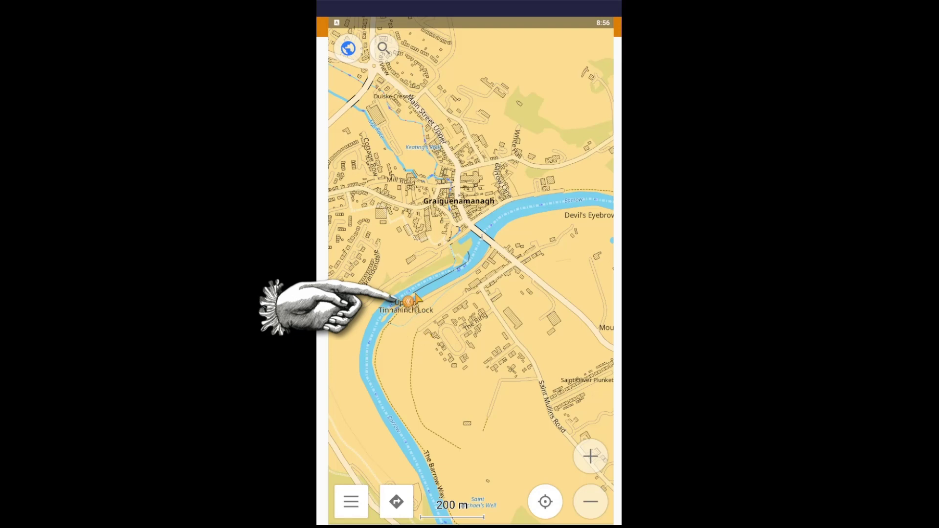
pyautogui.scroll(2, 401, 305)
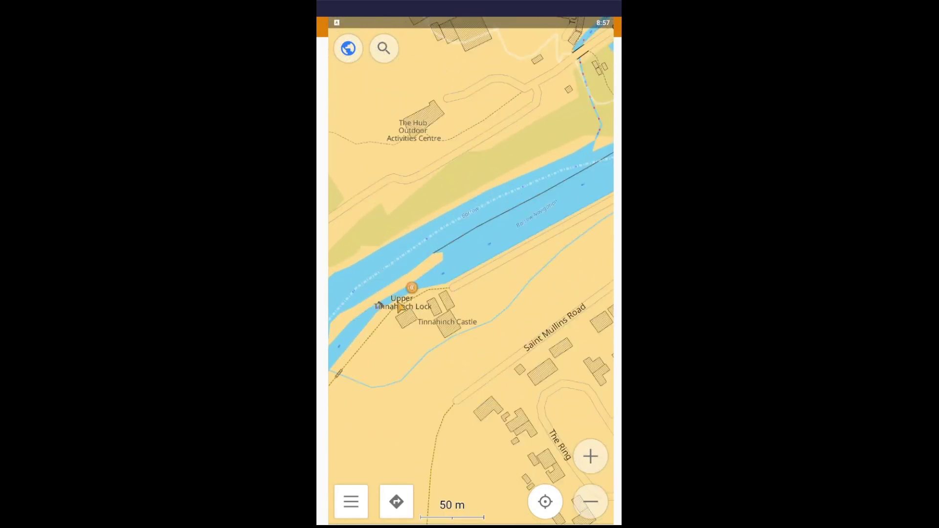
pyautogui.scroll(2, 400, 307)
pyautogui.moveTo(396, 336); pyautogui.dragTo(492, 314)
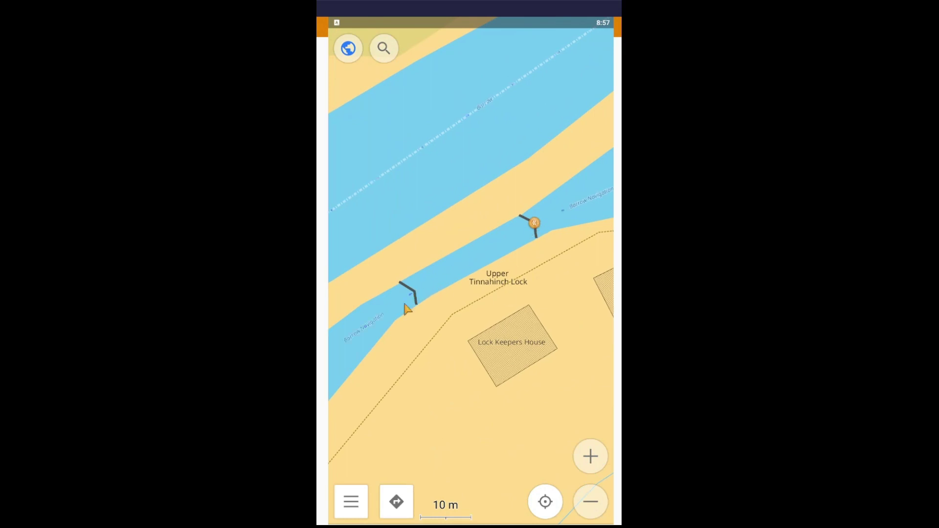
pyautogui.scroll(-3, 389, 336)
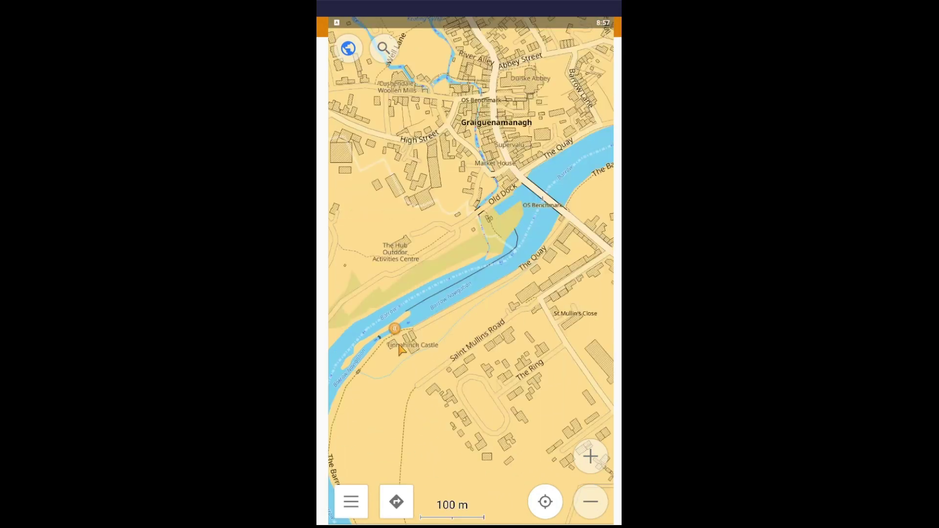
pyautogui.scroll(-2, 400, 349)
pyautogui.scroll(-3, 437, 252)
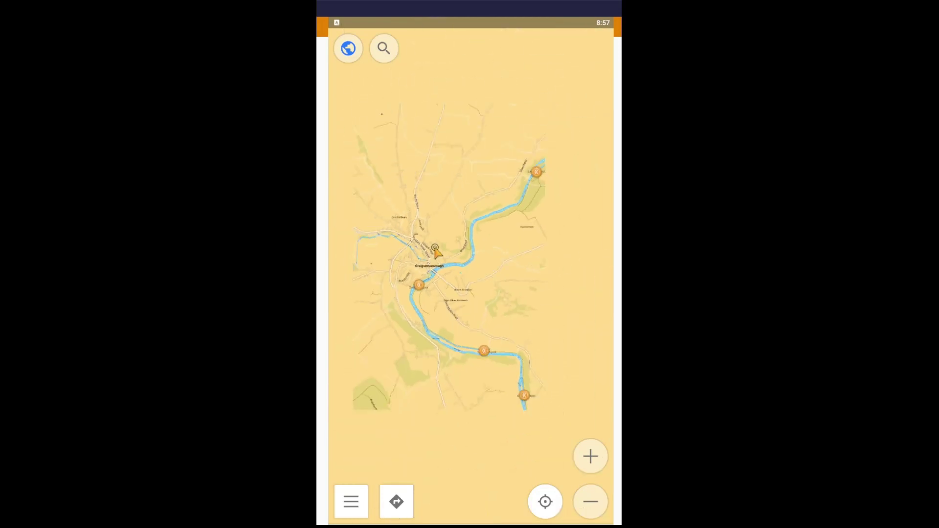
# - Zoom out to 5 mi and follow the Barrow from Muine Bheag south to New Ross and Passage East
pyautogui.moveTo(495, 90); pyautogui.dragTo(517, 111)
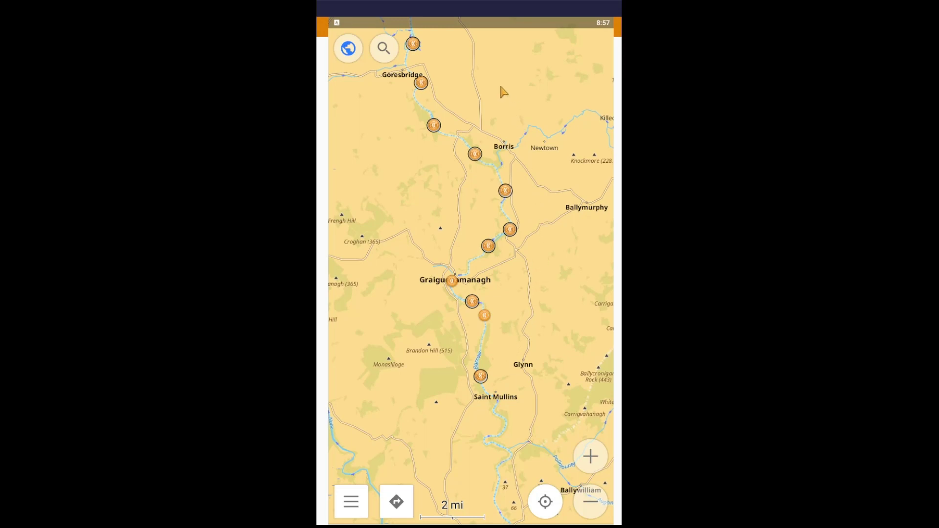
pyautogui.moveTo(508, 154); pyautogui.dragTo(537, 264)
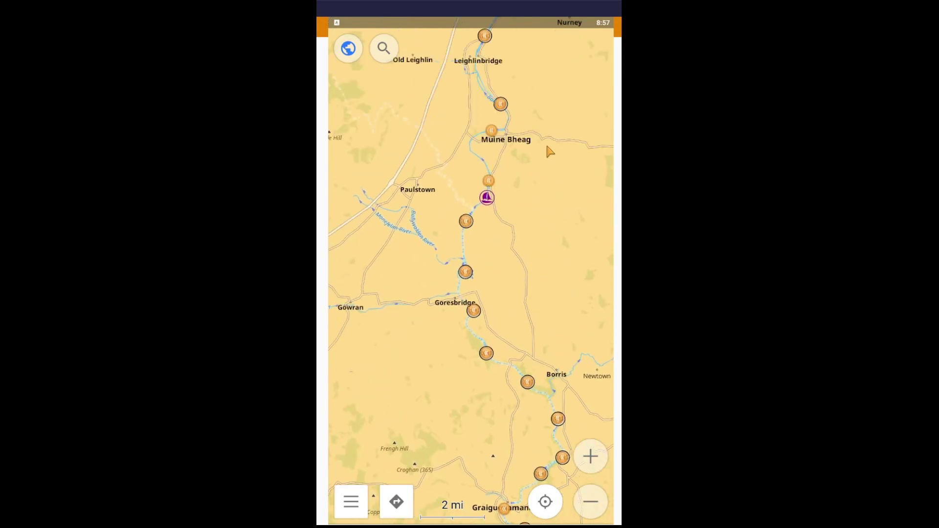
pyautogui.moveTo(550, 151); pyautogui.dragTo(537, 224)
pyautogui.scroll(2, 473, 286)
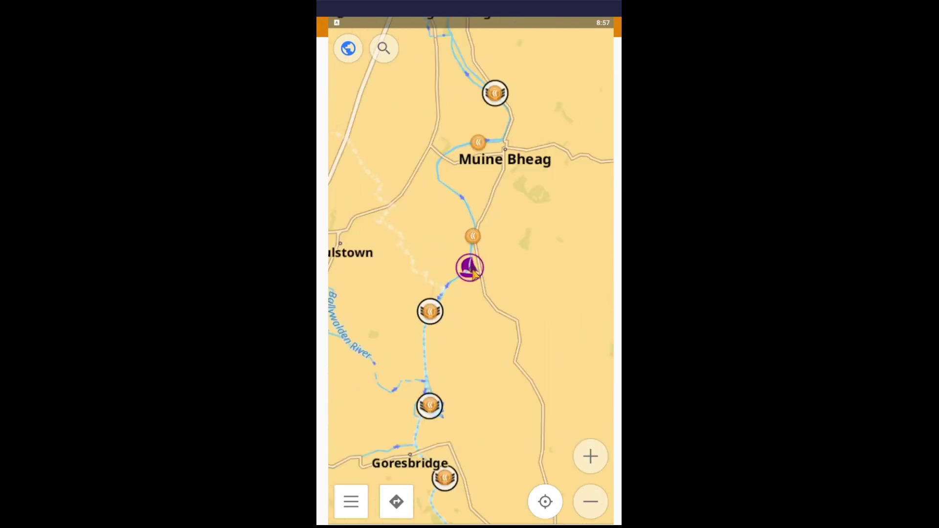
pyautogui.scroll(2, 464, 272)
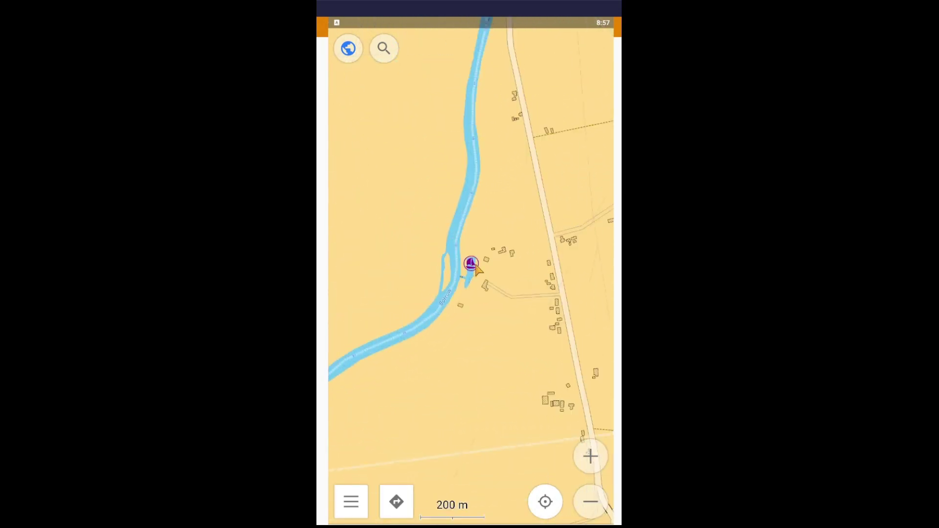
pyautogui.scroll(2, 476, 268)
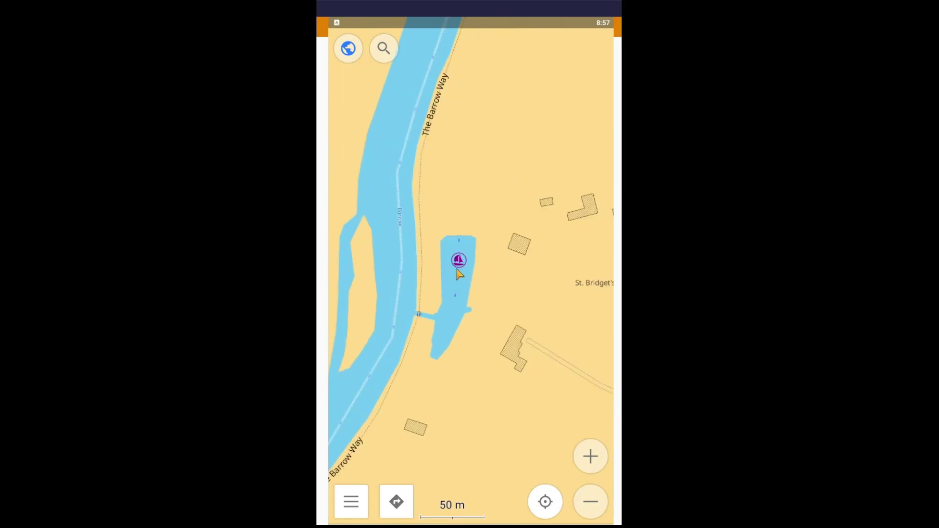
pyautogui.scroll(-2, 458, 274)
pyautogui.scroll(-4, 458, 272)
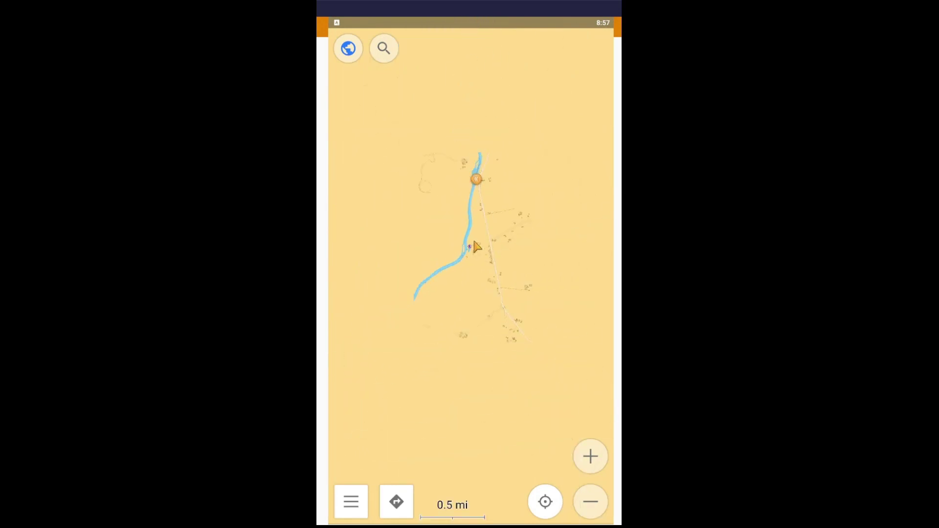
pyautogui.scroll(-2, 482, 201)
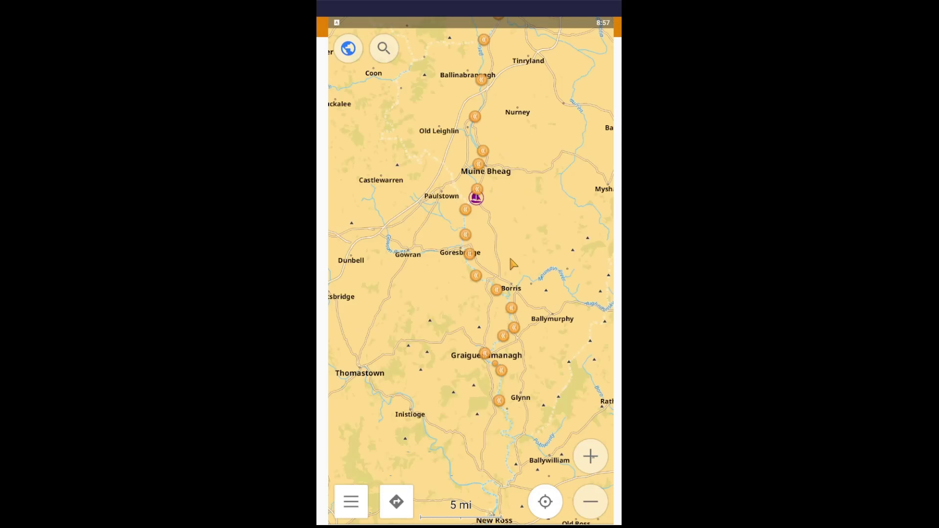
pyautogui.moveTo(543, 384); pyautogui.dragTo(528, 224)
pyautogui.moveTo(497, 440); pyautogui.dragTo(524, 312)
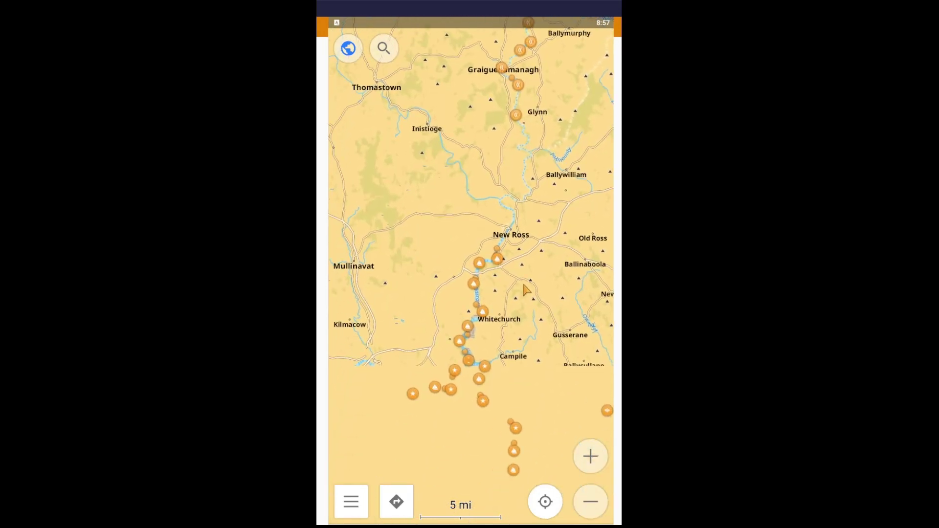
pyautogui.moveTo(499, 268)
pyautogui.mouseDown()
pyautogui.moveTo(504, 409)
pyautogui.moveTo(508, 282)
pyautogui.mouseUp()
# - Check a buoy near New Ross, then zoom to 200 m on the river bend's three buoys
pyautogui.scroll(2, 495, 234)
pyautogui.click(507, 238)
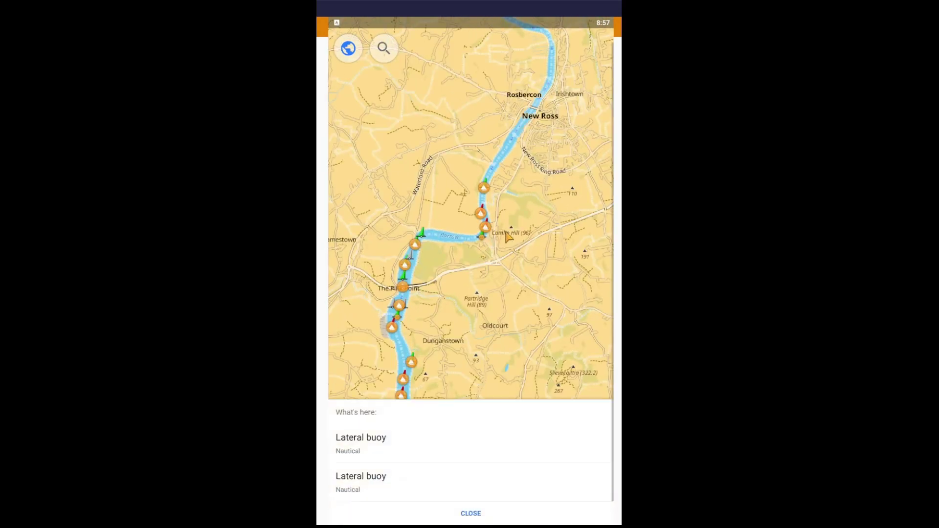
pyautogui.click(487, 241)
pyautogui.scroll(1, 468, 229)
pyautogui.scroll(2, 521, 252)
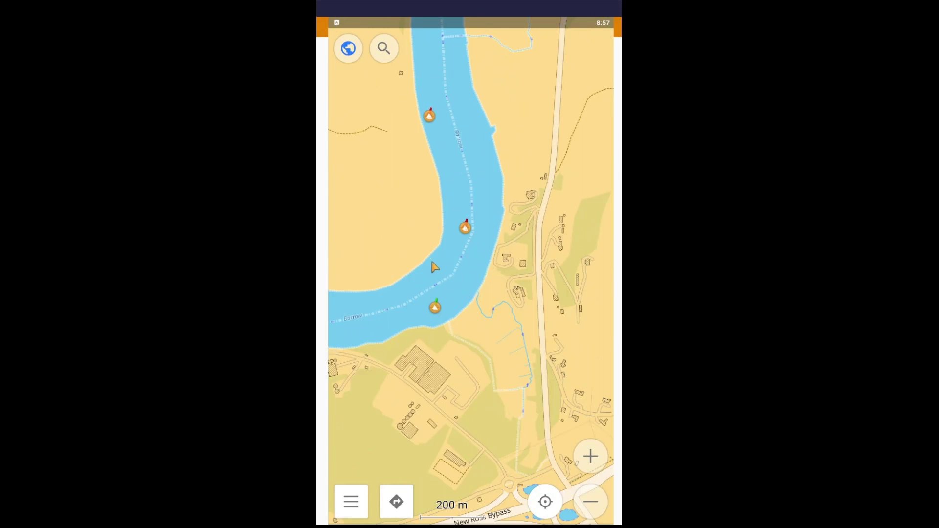
# - At 0.5 mi, follow the river downstream past Dunganstown and Mount Ida to Loughtown
pyautogui.moveTo(441, 264); pyautogui.dragTo(471, 197)
pyautogui.scroll(-3, 541, 301)
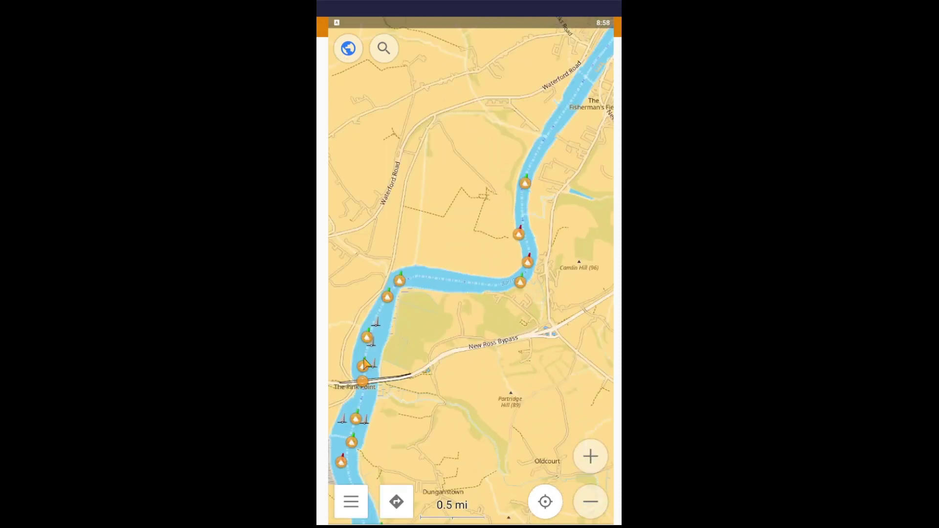
pyautogui.moveTo(430, 448); pyautogui.dragTo(492, 379)
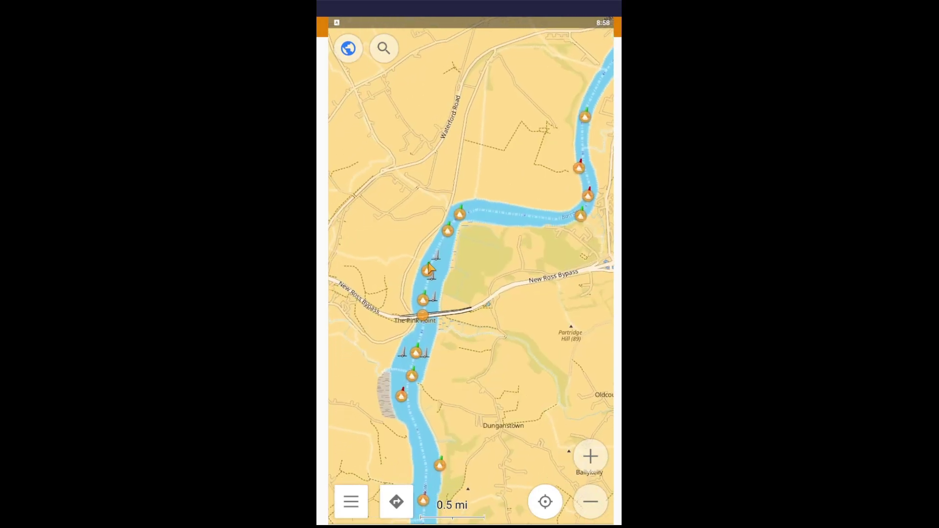
pyautogui.moveTo(463, 413); pyautogui.dragTo(507, 209)
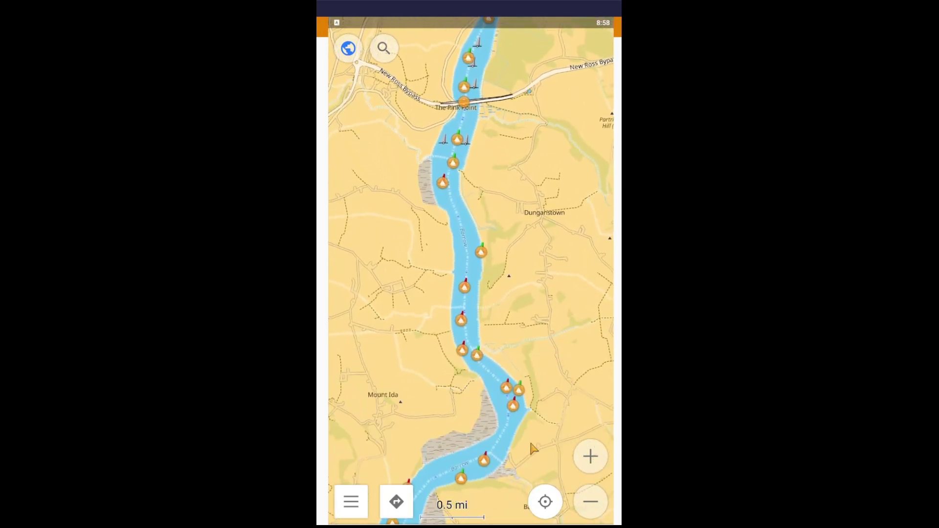
pyautogui.moveTo(499, 494); pyautogui.dragTo(535, 241)
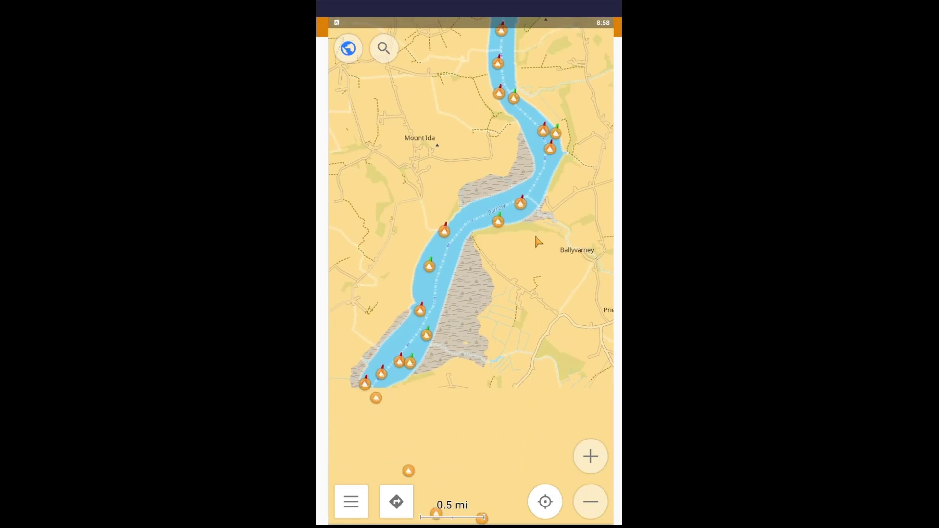
pyautogui.moveTo(437, 427); pyautogui.dragTo(427, 313)
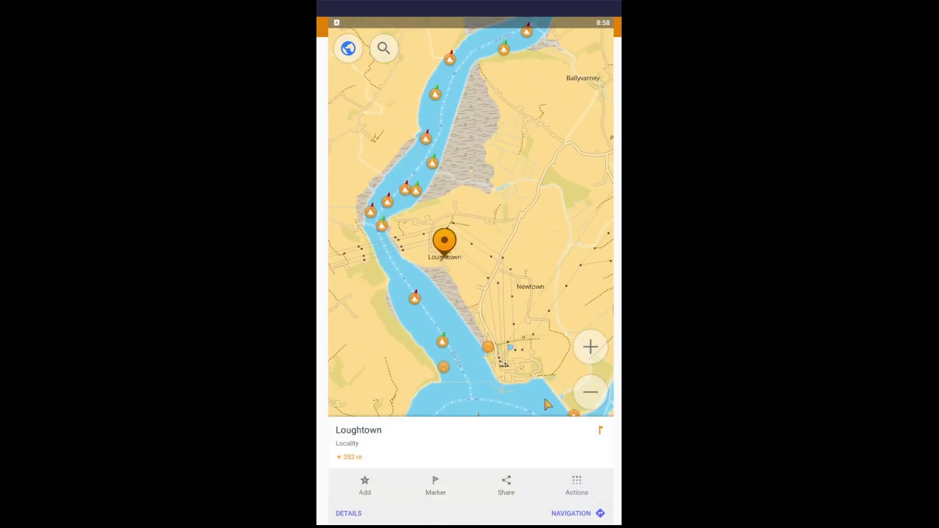
# - Dismiss Loughtown, inspect the minor light seamark near Cheekpoint, then zoom out to 2 mi
pyautogui.click(531, 342)
pyautogui.moveTo(511, 436); pyautogui.dragTo(509, 333)
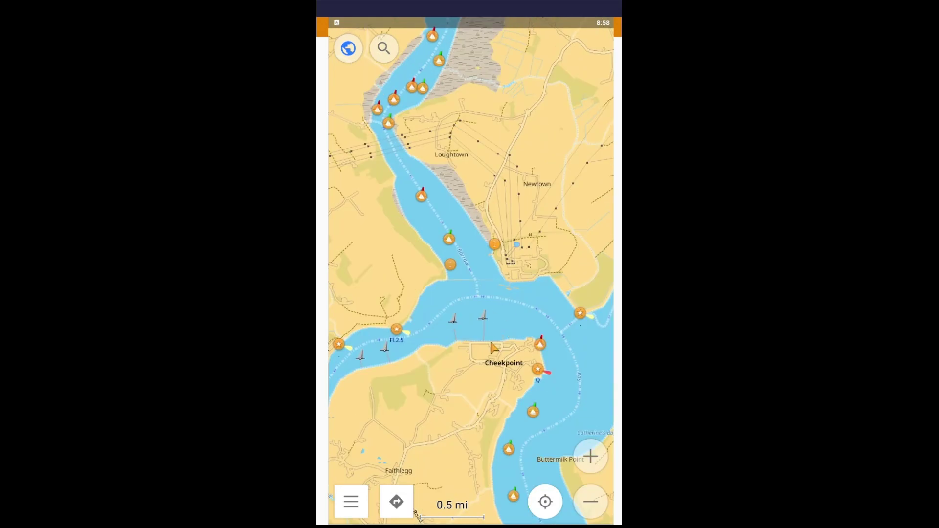
pyautogui.scroll(-2, 493, 198)
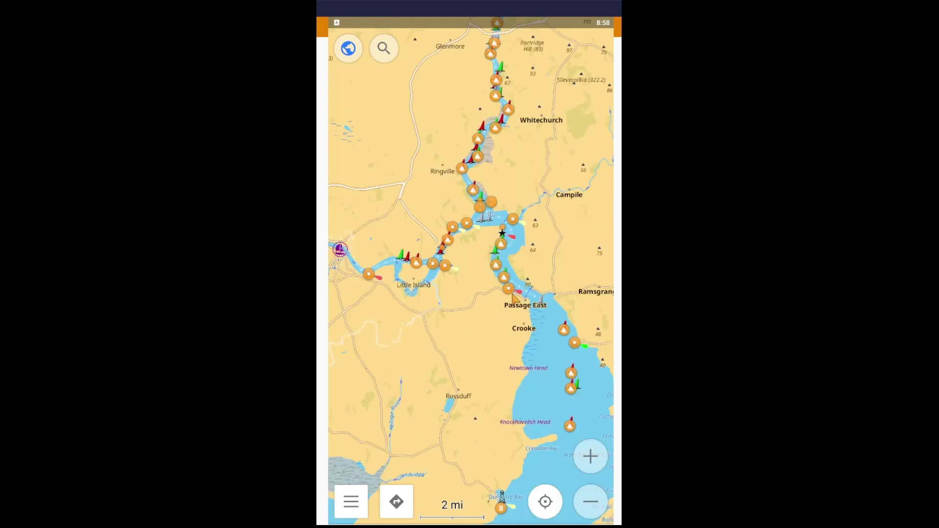
pyautogui.scroll(2, 445, 271)
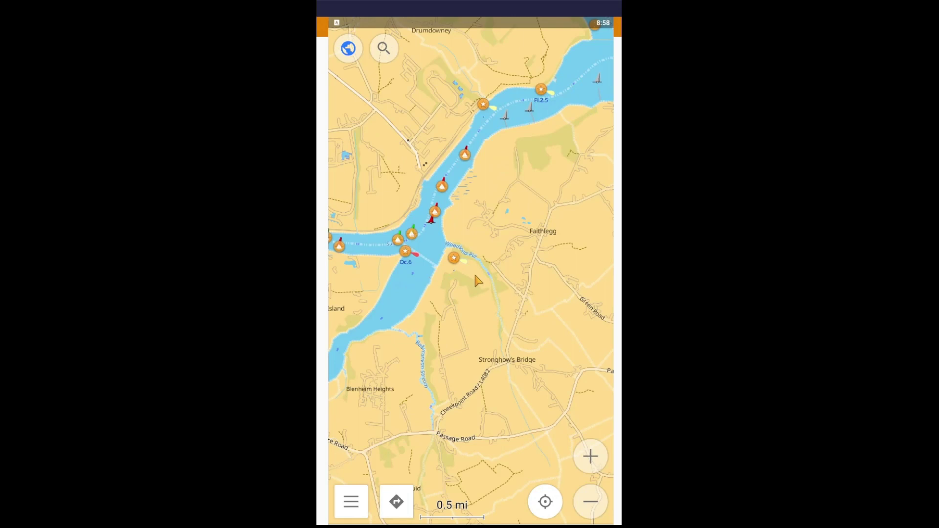
pyautogui.click(476, 276)
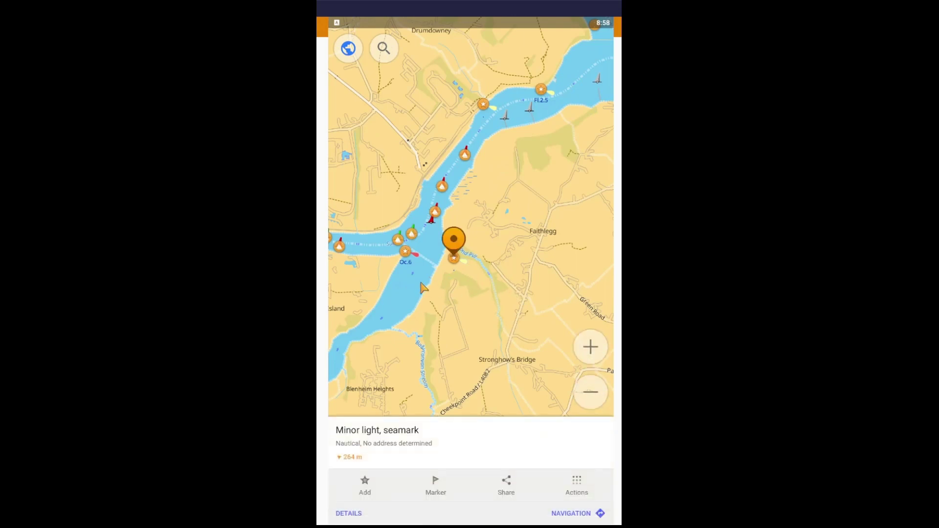
pyautogui.click(488, 268)
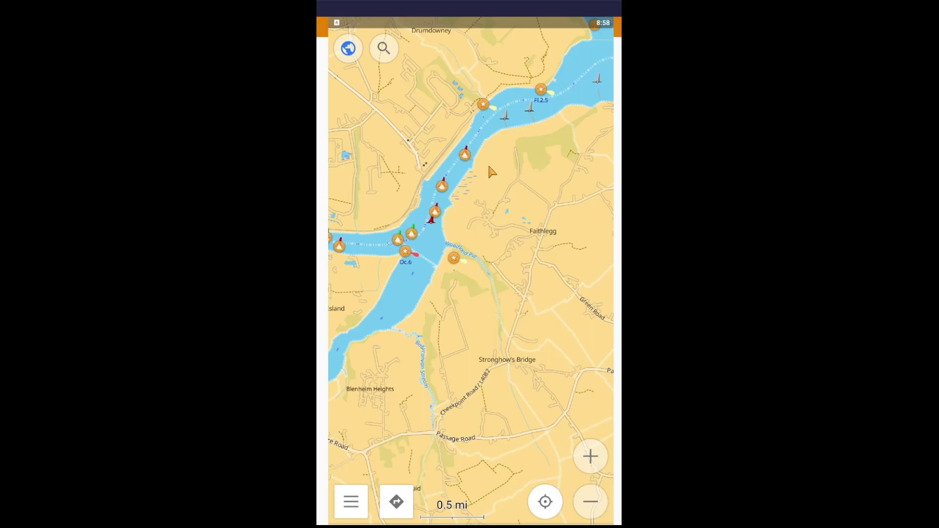
pyautogui.scroll(-2, 492, 171)
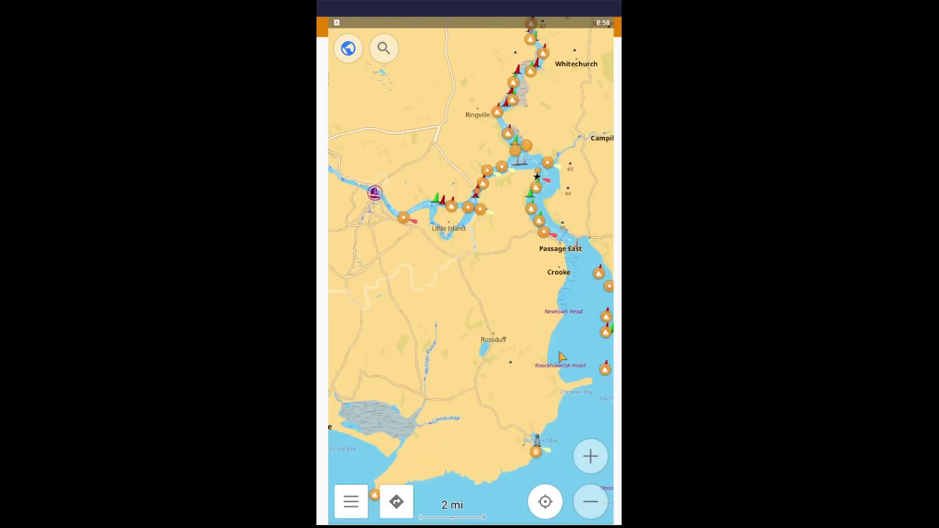
# - Move to Youghal harbour at 0.5 mi and check the Youghal Lighthouse major light seamark
pyautogui.scroll(-2, 551, 321)
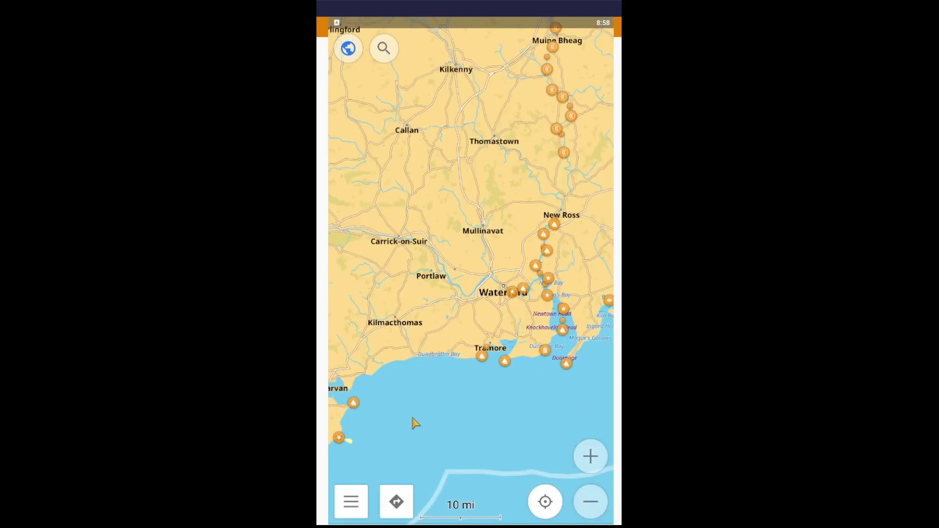
pyautogui.moveTo(415, 424); pyautogui.dragTo(556, 342)
pyautogui.scroll(1, 407, 396)
pyautogui.scroll(2, 407, 396)
pyautogui.scroll(2, 430, 372)
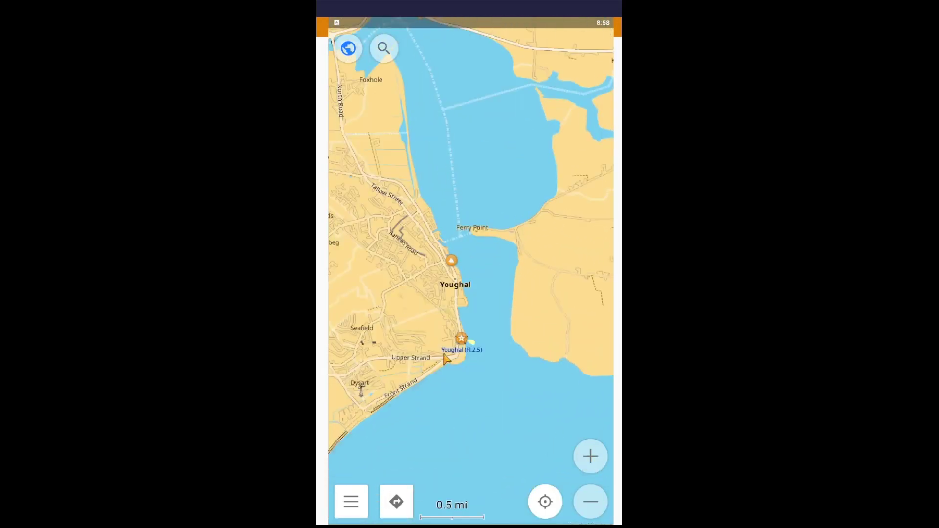
pyautogui.click(463, 344)
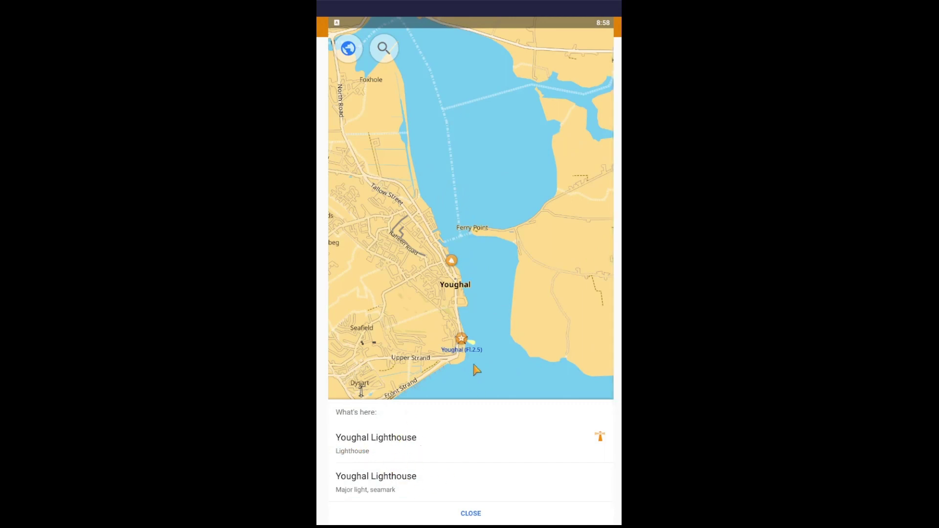
pyautogui.click(454, 264)
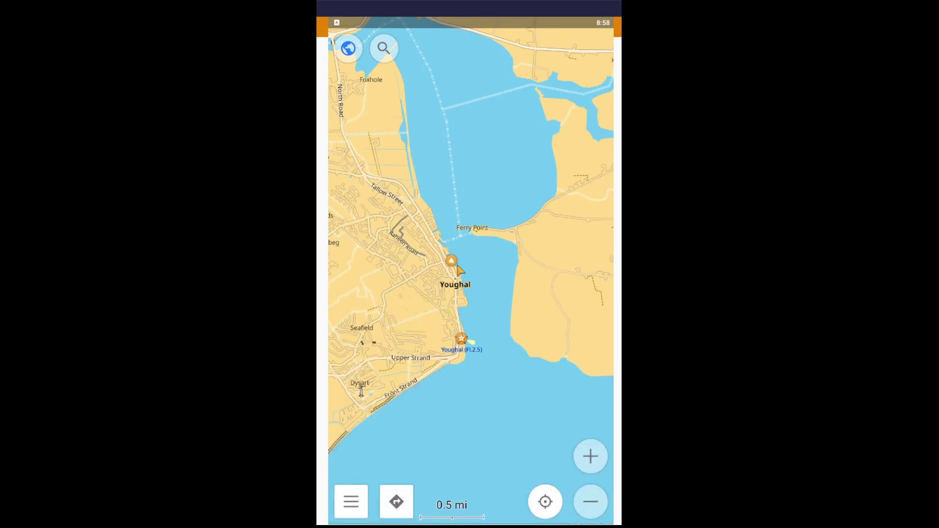
# - Show the Youghal RNLI Slipway details, then zoom out and pan toward Waterford and New Ross
pyautogui.scroll(2, 454, 264)
pyautogui.click(441, 259)
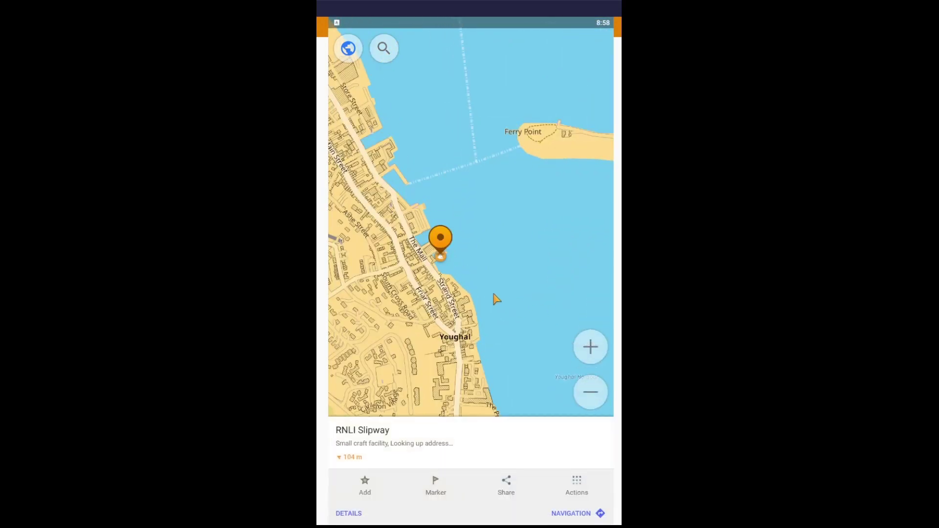
pyautogui.scroll(-3, 454, 291)
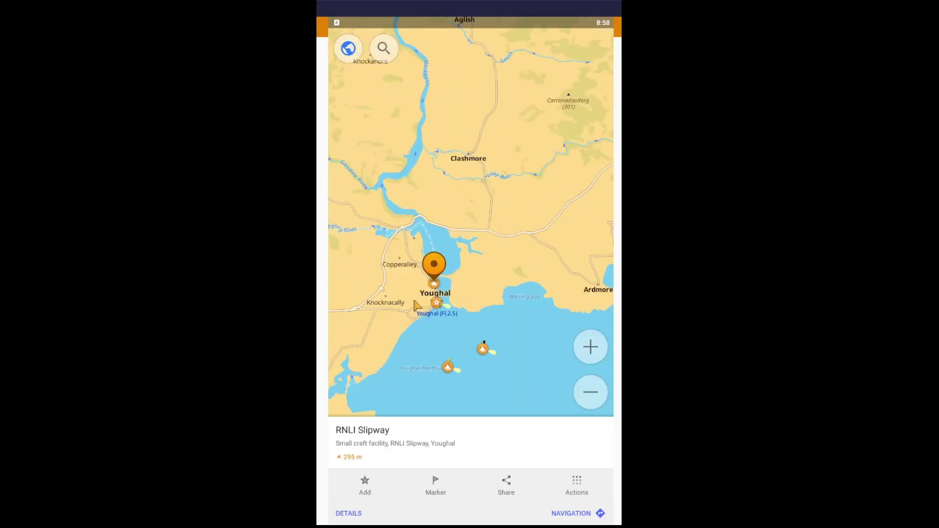
pyautogui.scroll(-3, 440, 284)
pyautogui.moveTo(543, 152); pyautogui.dragTo(351, 309)
pyautogui.moveTo(577, 109); pyautogui.dragTo(516, 155)
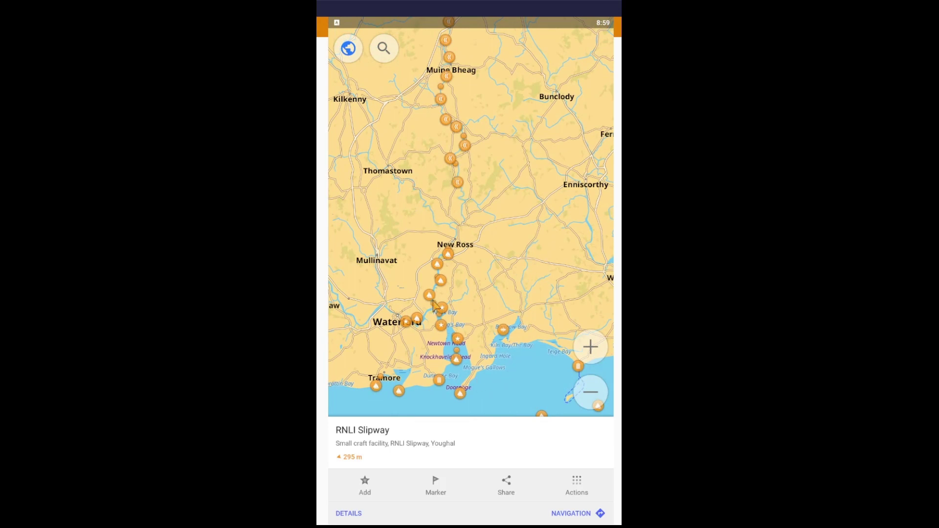
# - Follow the Barrow north from New Ross past Graiguenamagh, Muine Bheag and Carlow to Athy
pyautogui.scroll(2, 439, 293)
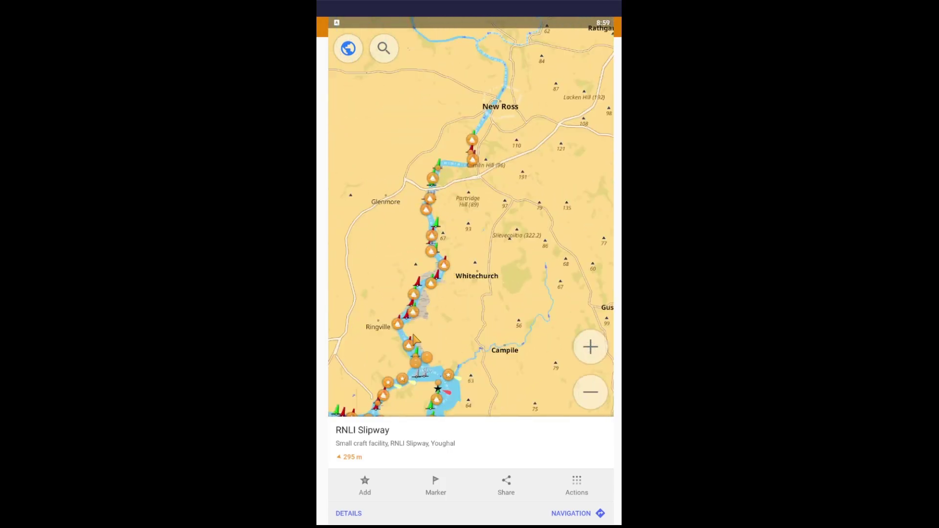
pyautogui.moveTo(493, 159); pyautogui.dragTo(524, 362)
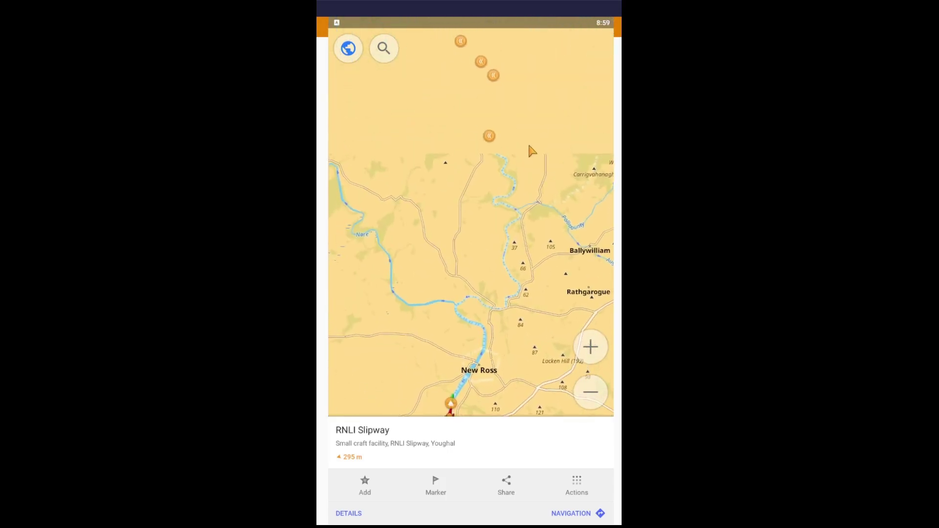
pyautogui.moveTo(538, 80); pyautogui.dragTo(538, 227)
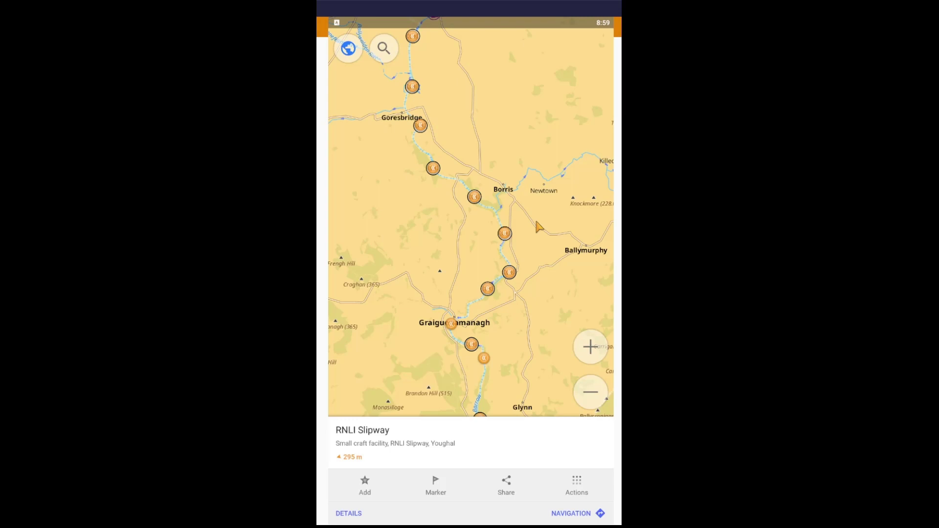
pyautogui.moveTo(505, 105); pyautogui.dragTo(518, 312)
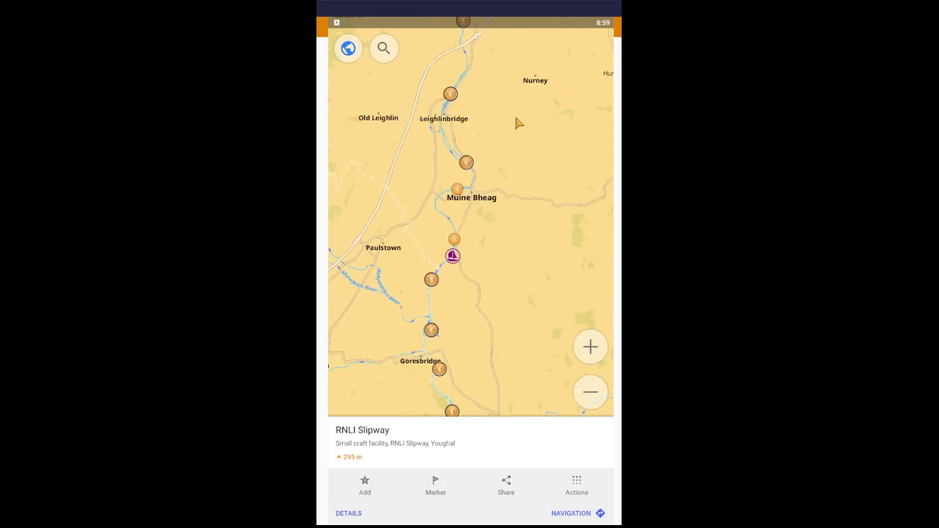
pyautogui.moveTo(516, 146); pyautogui.dragTo(499, 336)
pyautogui.moveTo(535, 163); pyautogui.dragTo(518, 293)
pyautogui.moveTo(479, 121); pyautogui.dragTo(524, 315)
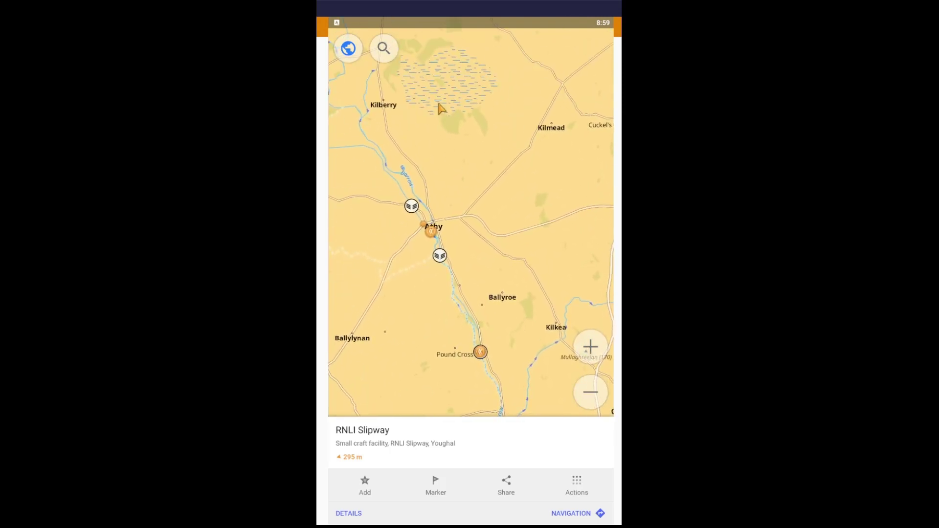
pyautogui.moveTo(439, 109); pyautogui.dragTo(492, 189)
pyautogui.moveTo(416, 260); pyautogui.dragTo(417, 213)
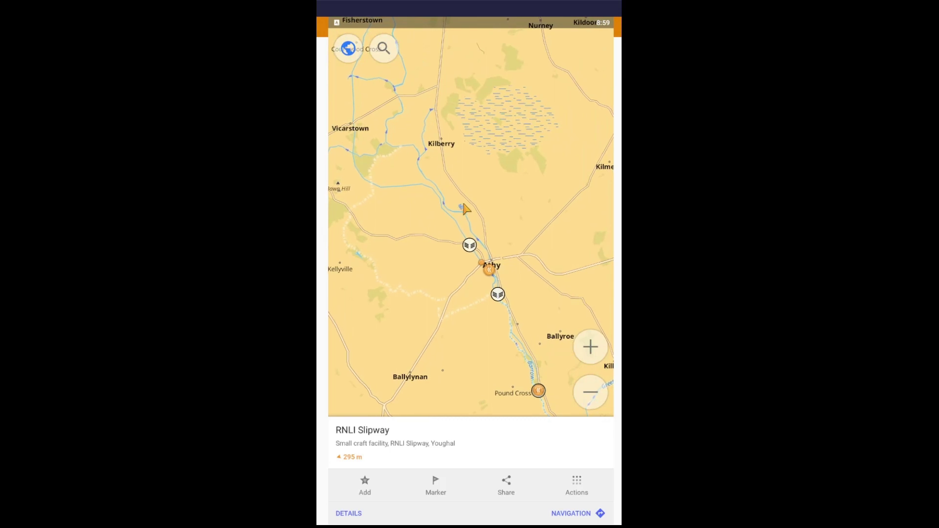